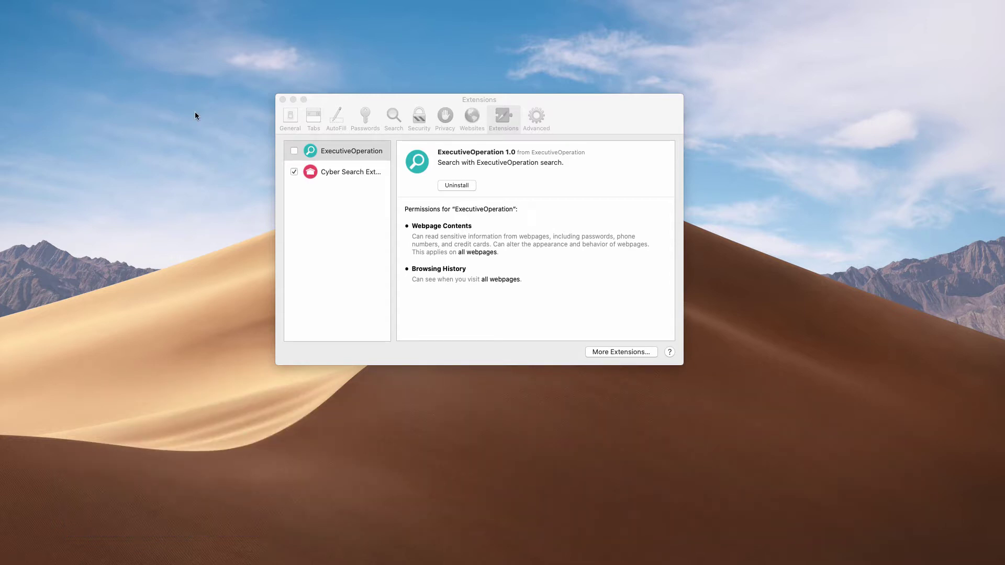
# Step: Enable the ExecutiveOperation extension in Safari's Extensions preferences and confirm Turn On, leaving Cyber Search Extension off
pyautogui.click(485, 95)
pyautogui.moveTo(518, 102); pyautogui.dragTo(512, 106)
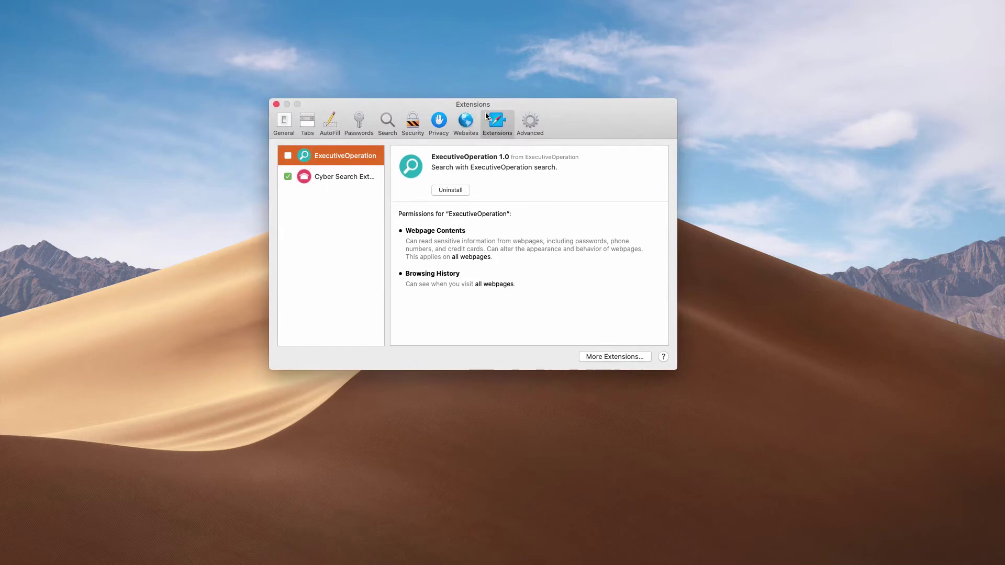
pyautogui.click(288, 177)
pyautogui.click(288, 155)
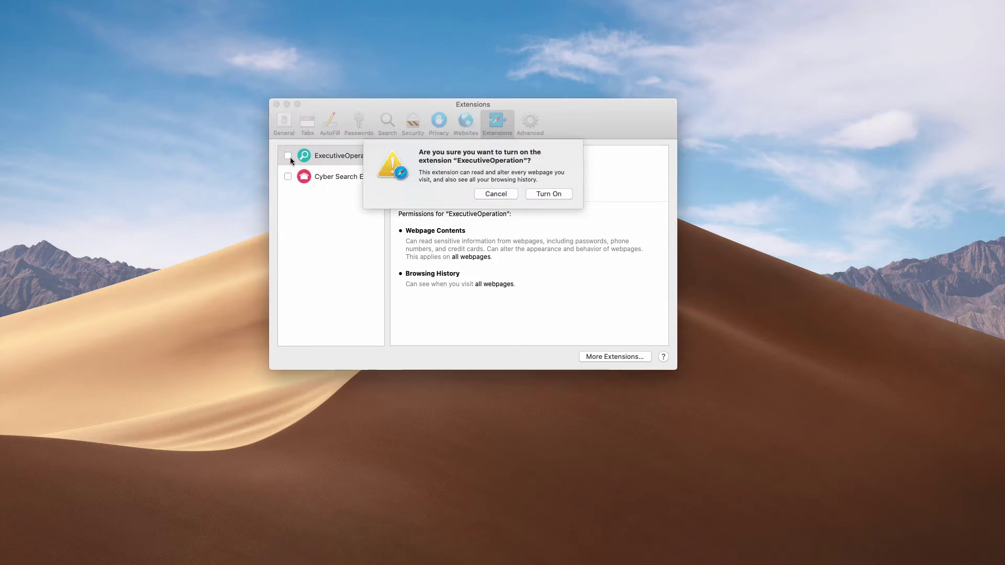
pyautogui.click(543, 193)
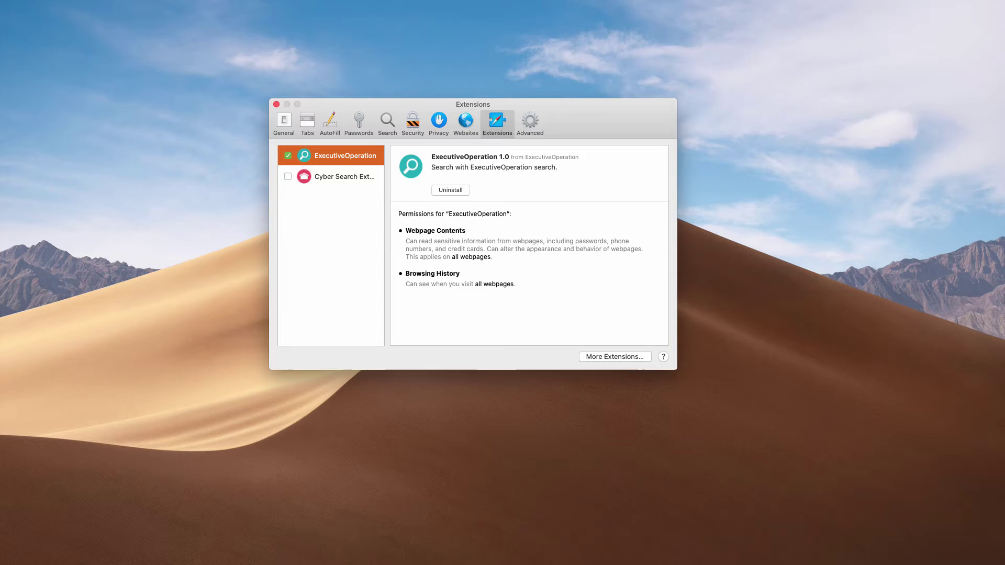
pyautogui.moveTo(441, 107); pyautogui.dragTo(439, 111)
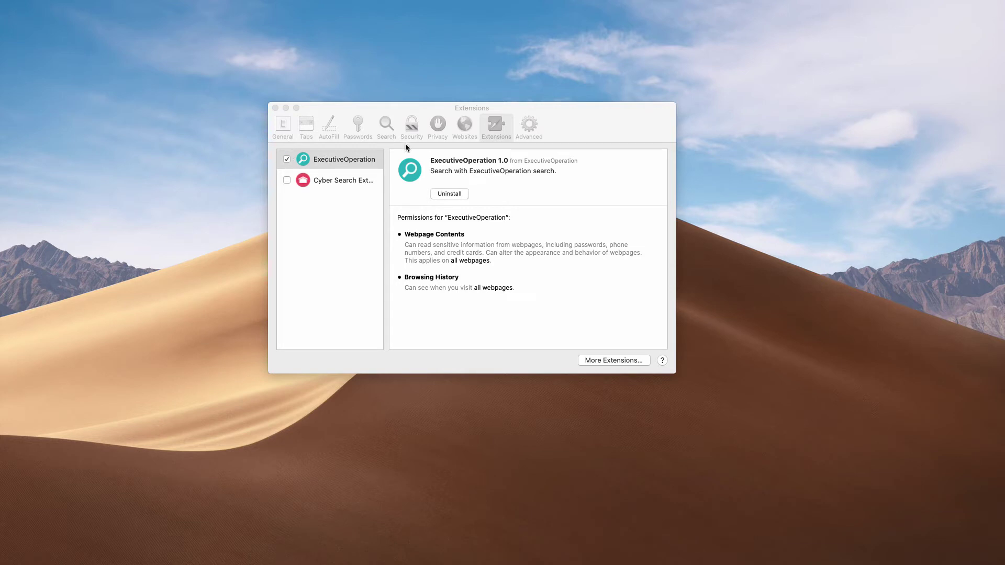
pyautogui.click(433, 106)
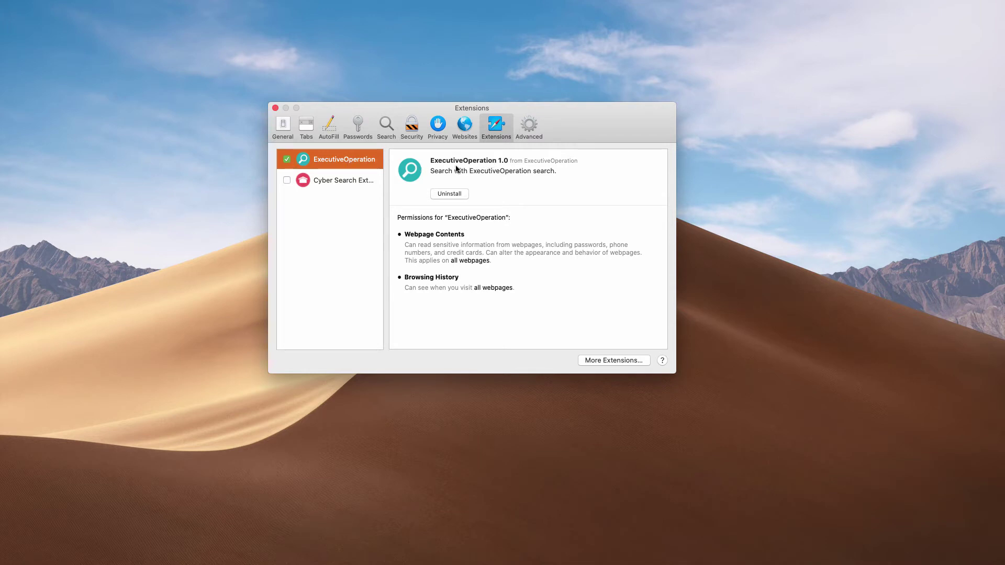
# Step: Uninstall ExecutiveOperation, reveal it in Finder, and move ExecutiveOperation.app to the Trash
pyautogui.click(448, 192)
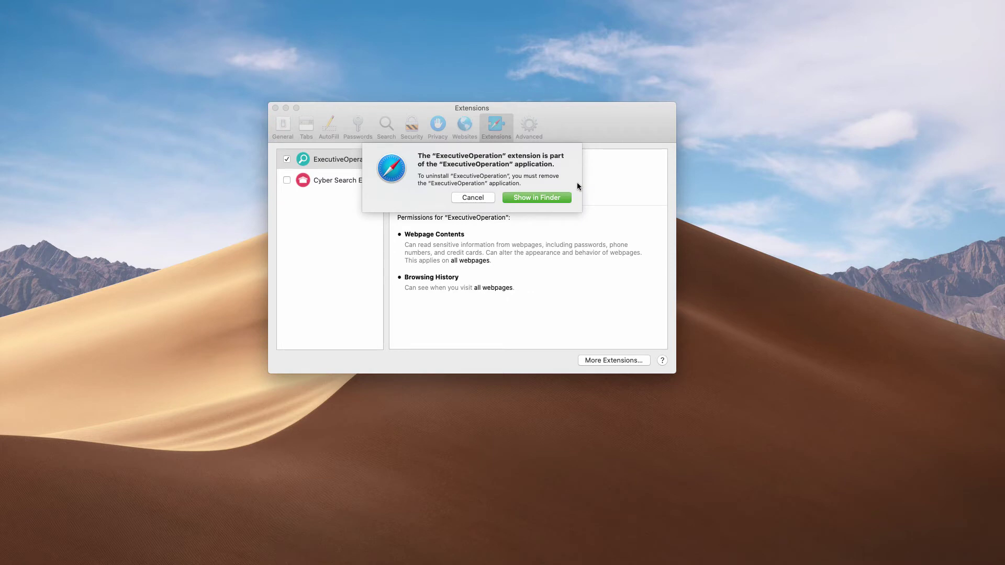
pyautogui.click(539, 197)
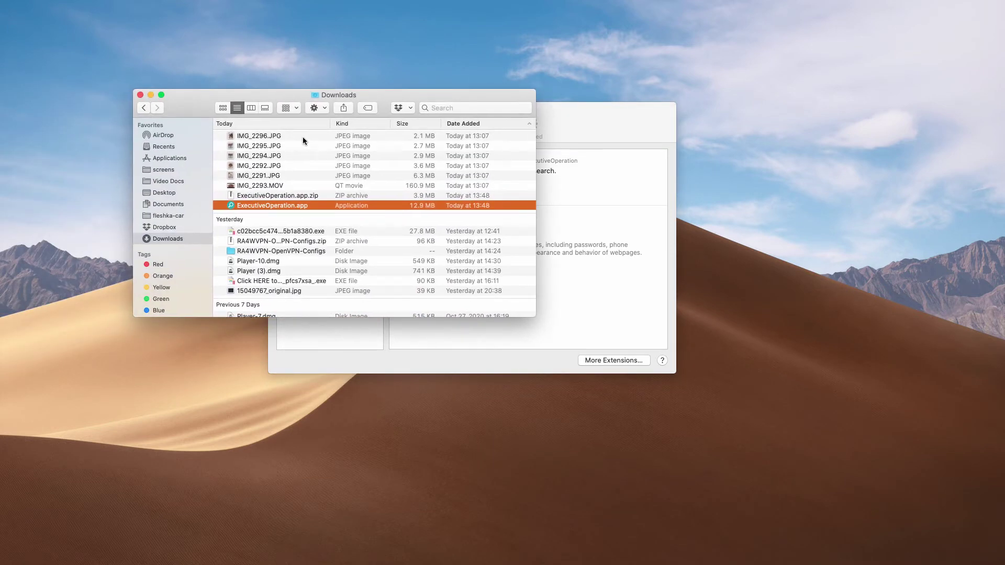
pyautogui.rightClick(278, 205)
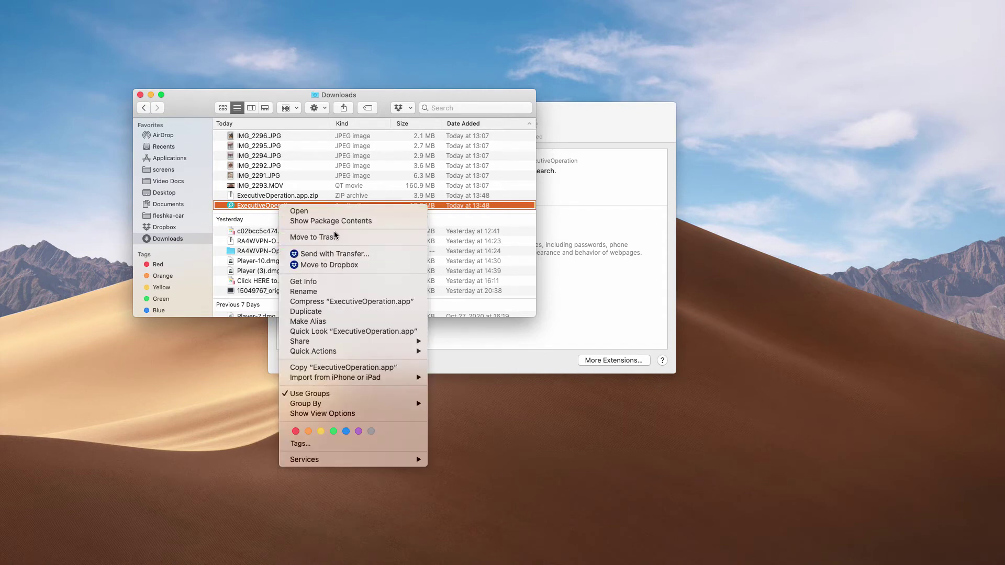
pyautogui.click(338, 241)
# Step: Move ExecutiveOperation.app.zip from Downloads to the Trash as well
pyautogui.click(289, 195)
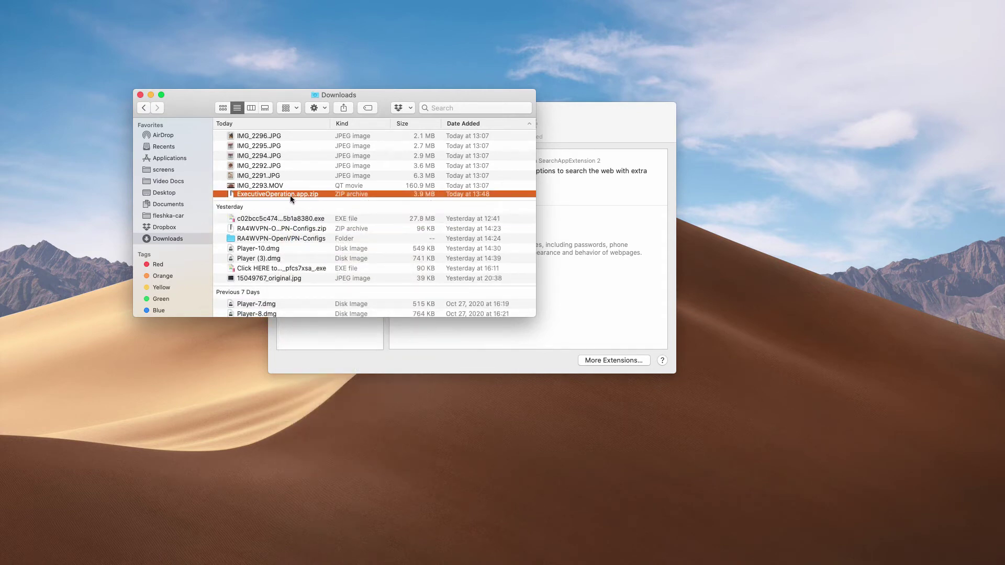
pyautogui.rightClick(290, 196)
pyautogui.click(326, 226)
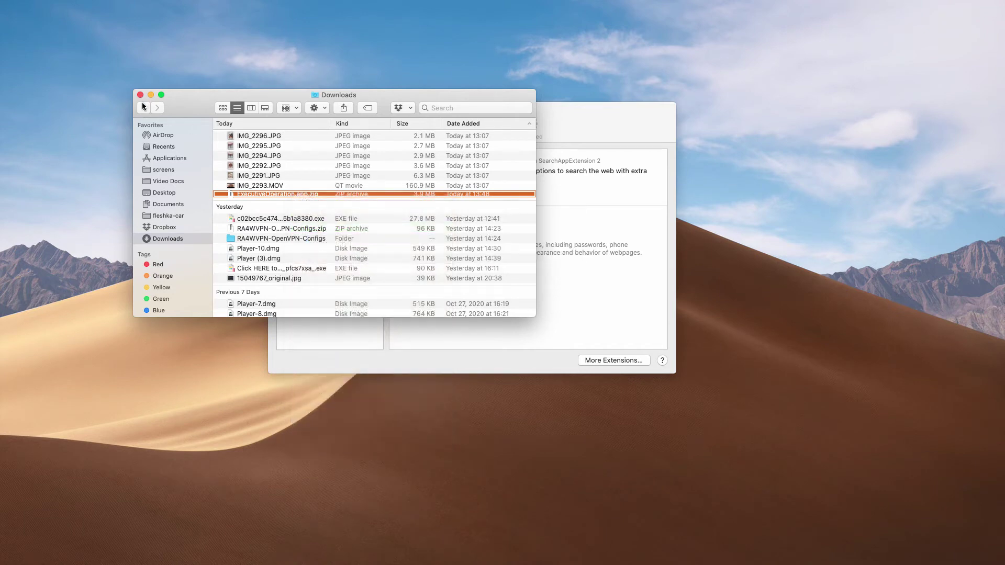
pyautogui.moveTo(133, 95); pyautogui.dragTo(245, 316)
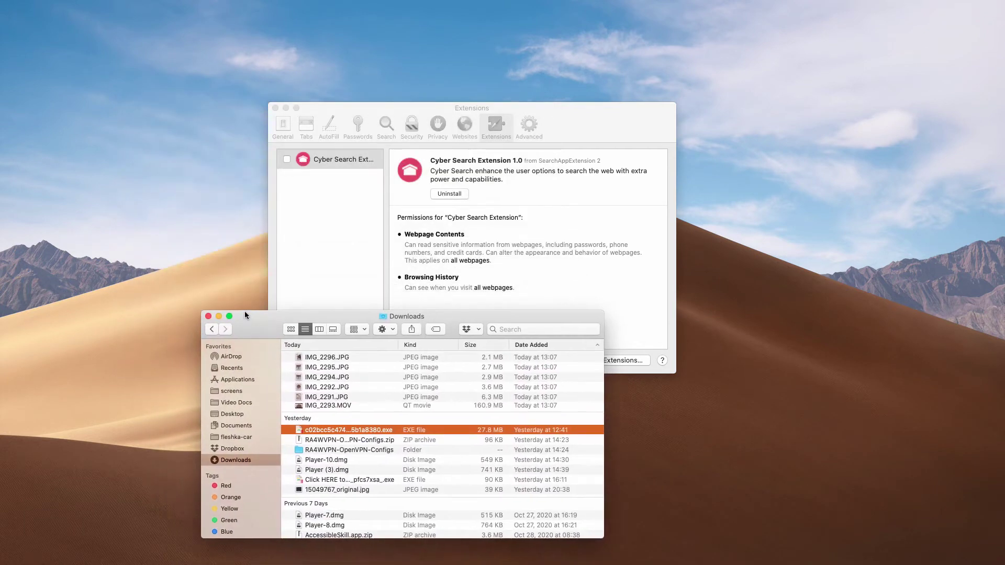
# Step: Bring up Force Quit Applications with Cmd+Option+Esc and scroll through the running apps
pyautogui.press('cmd+alt+Escape')
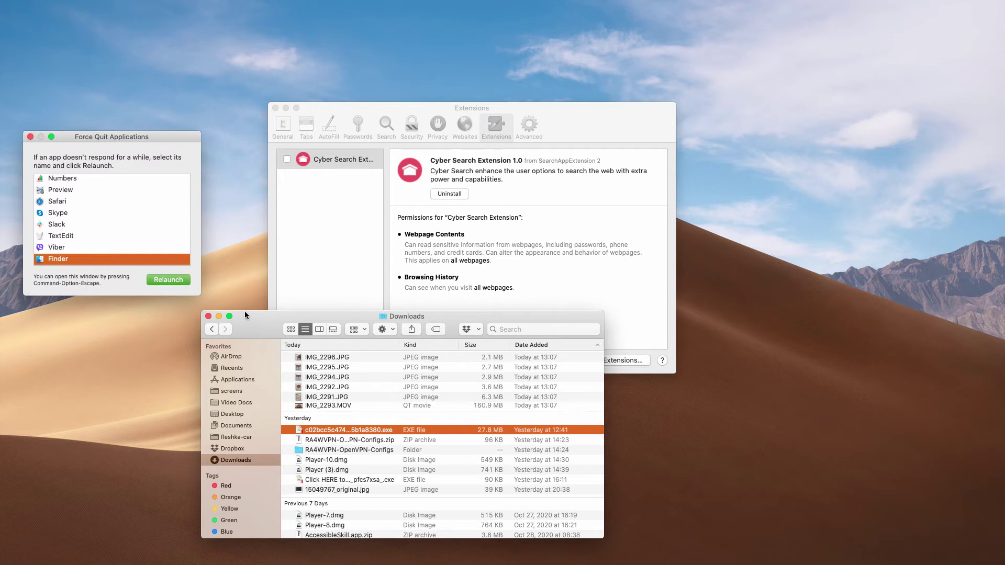
pyautogui.moveTo(135, 132); pyautogui.dragTo(144, 109)
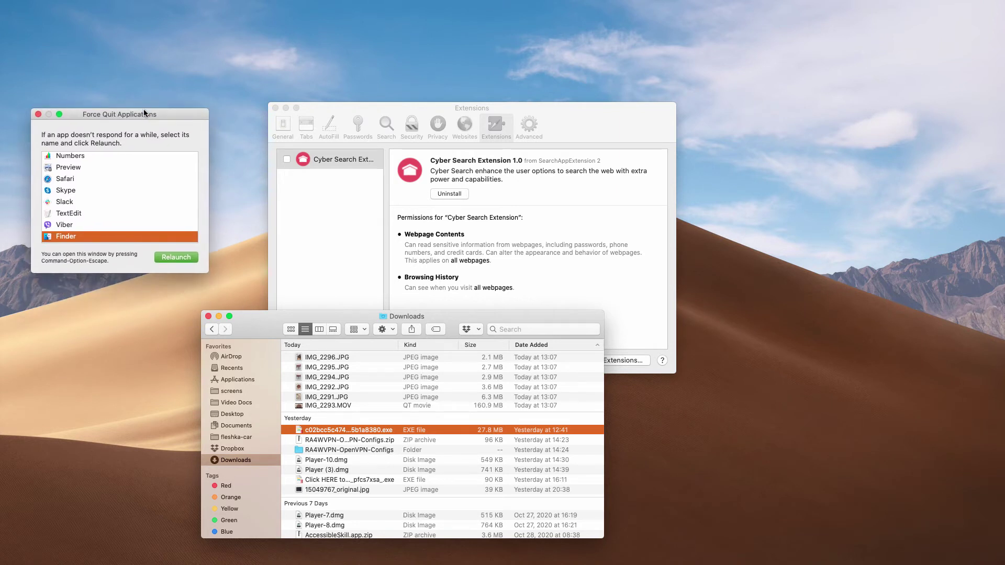
pyautogui.scroll(5, 88, 190)
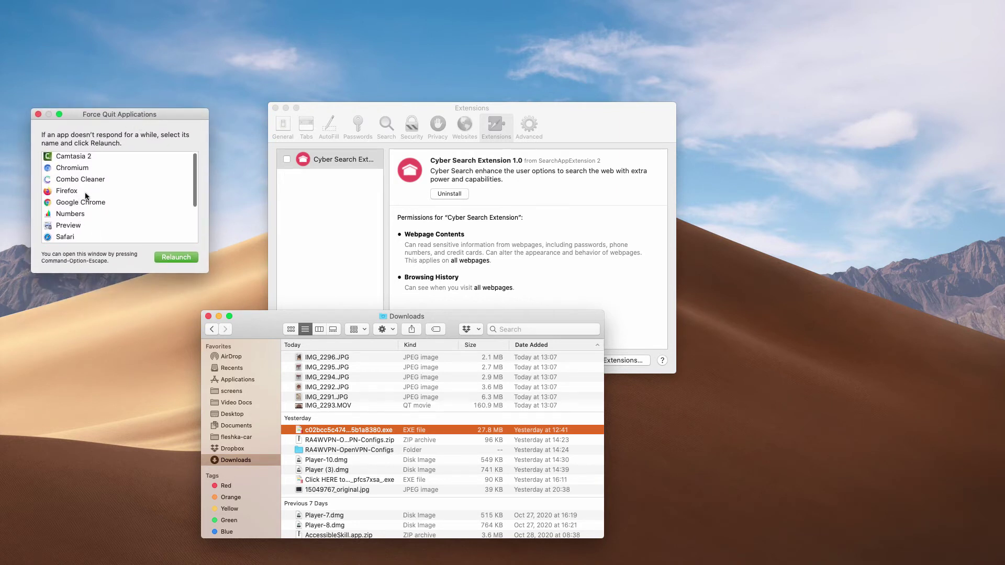
pyautogui.scroll(-4, 100, 201)
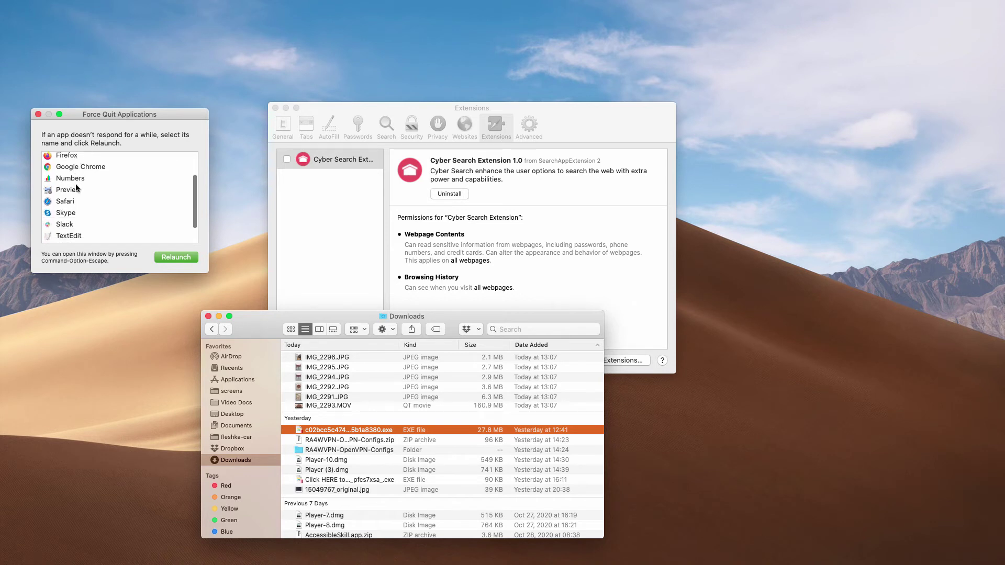
pyautogui.scroll(2, 79, 187)
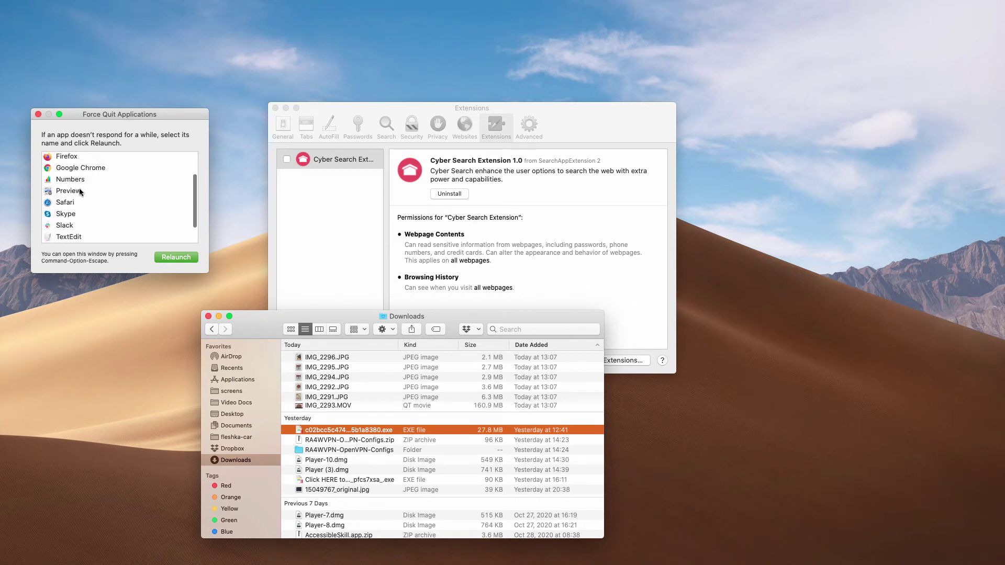
# Step: Close the Force Quit, Finder Downloads, and Safari Extensions preferences windows
pyautogui.click(39, 114)
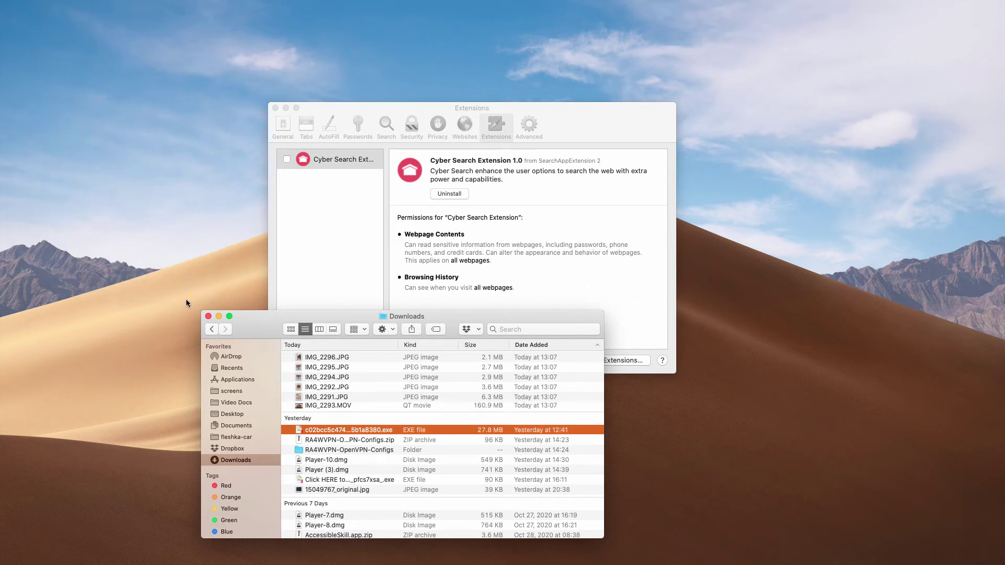
pyautogui.click(208, 317)
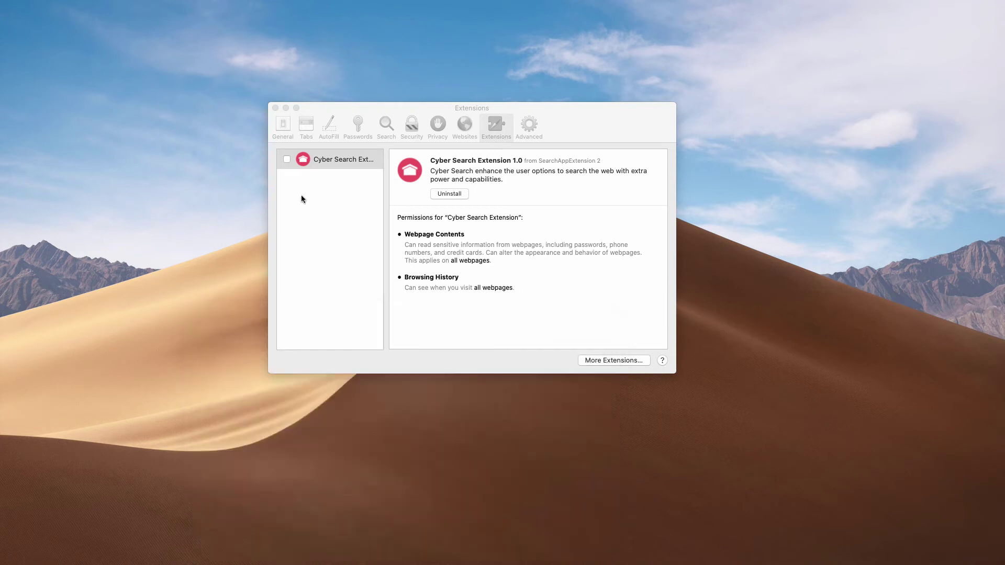
pyautogui.click(276, 108)
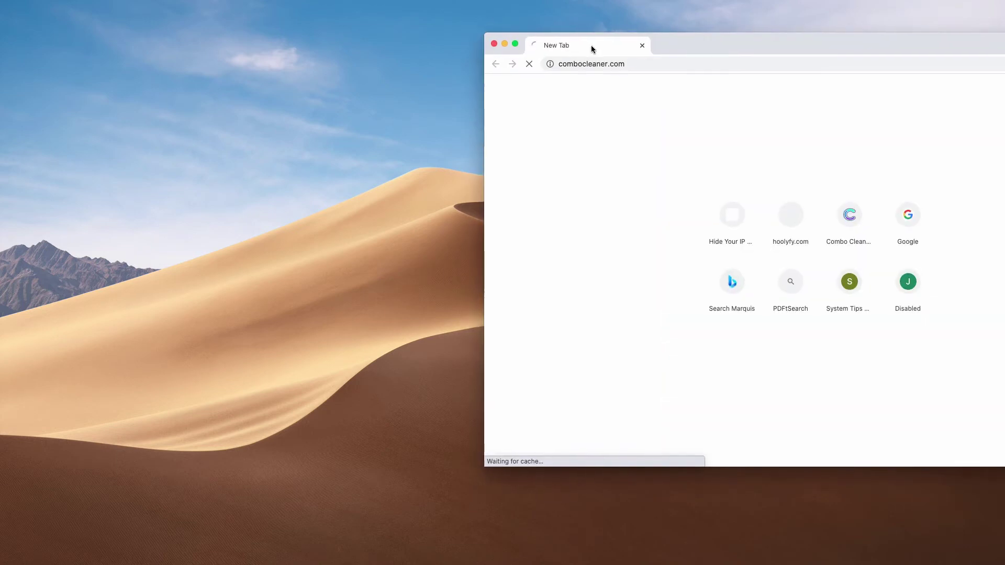
# Step: Bring Chrome's combocleaner.com page into view and reveal its full address
pyautogui.moveTo(590, 45); pyautogui.dragTo(294, 52)
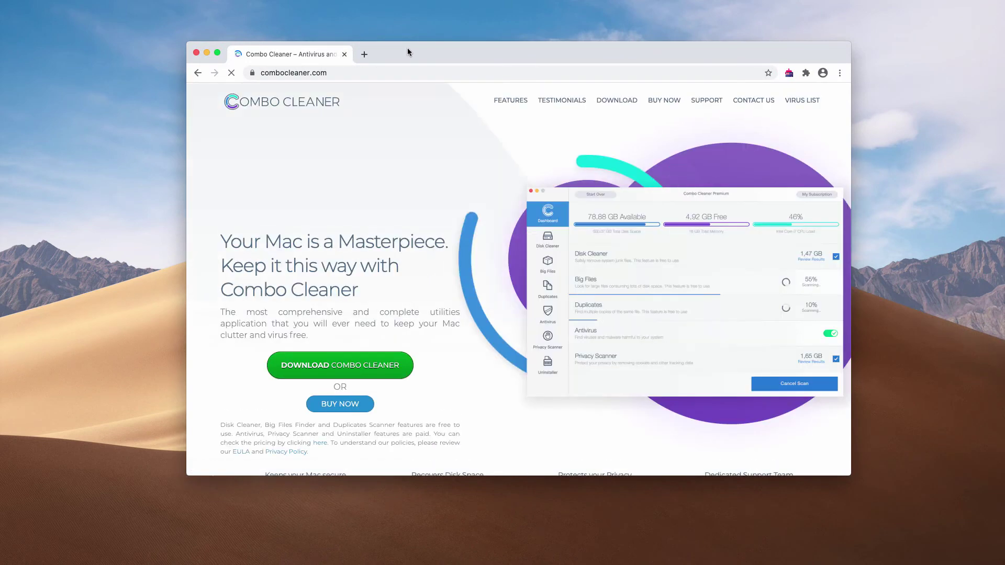
pyautogui.moveTo(407, 48); pyautogui.dragTo(398, 49)
pyautogui.click(233, 73)
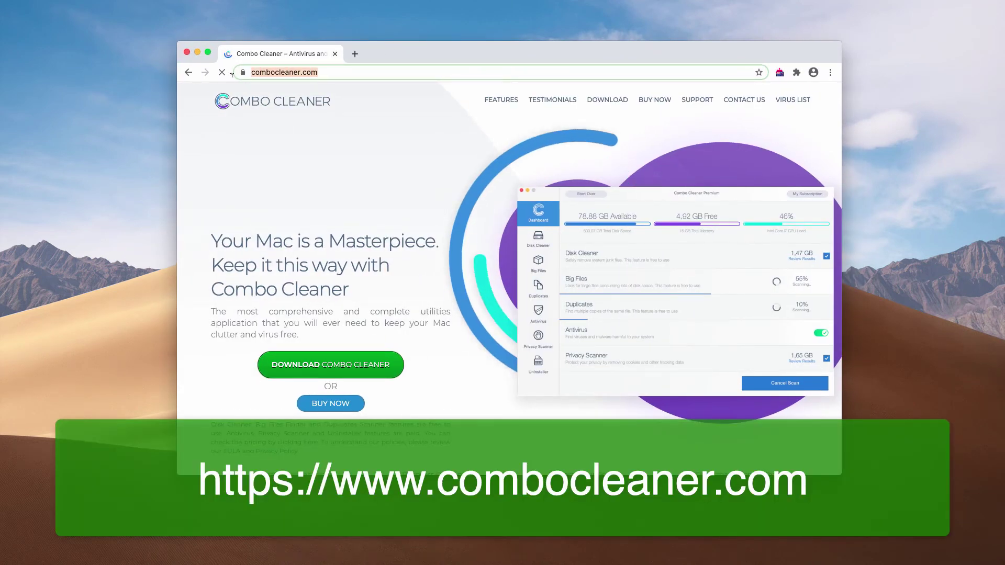
pyautogui.press('Right')
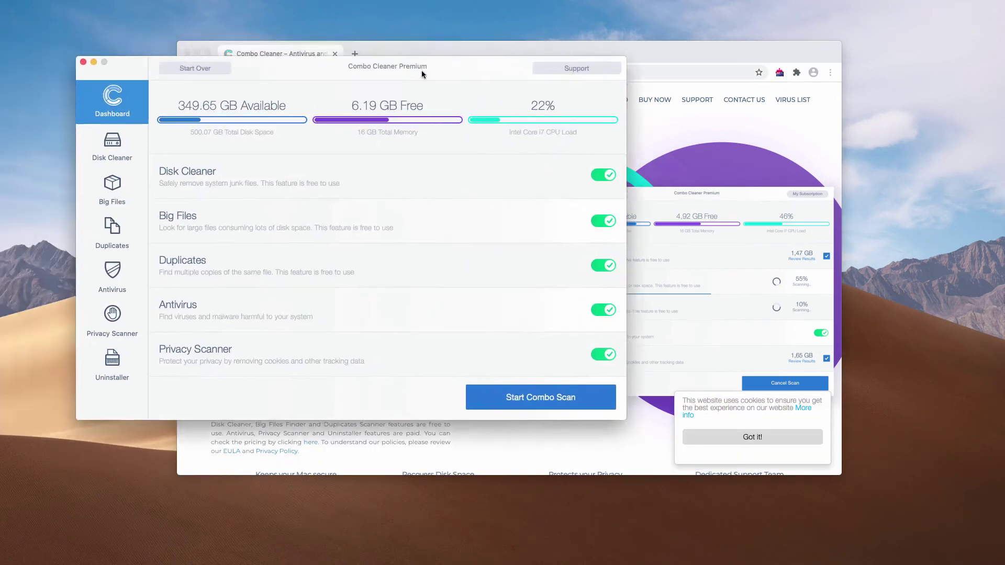
# Step: Run a full Combo Scan from the Combo Cleaner Dashboard, finding 52 threats
pyautogui.moveTo(396, 70); pyautogui.dragTo(565, 100)
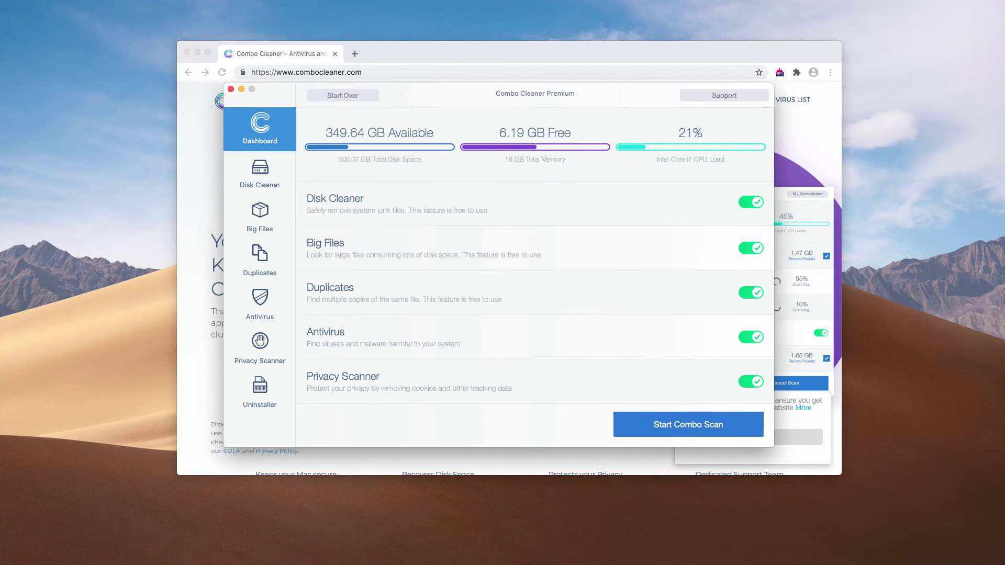
pyautogui.click(684, 427)
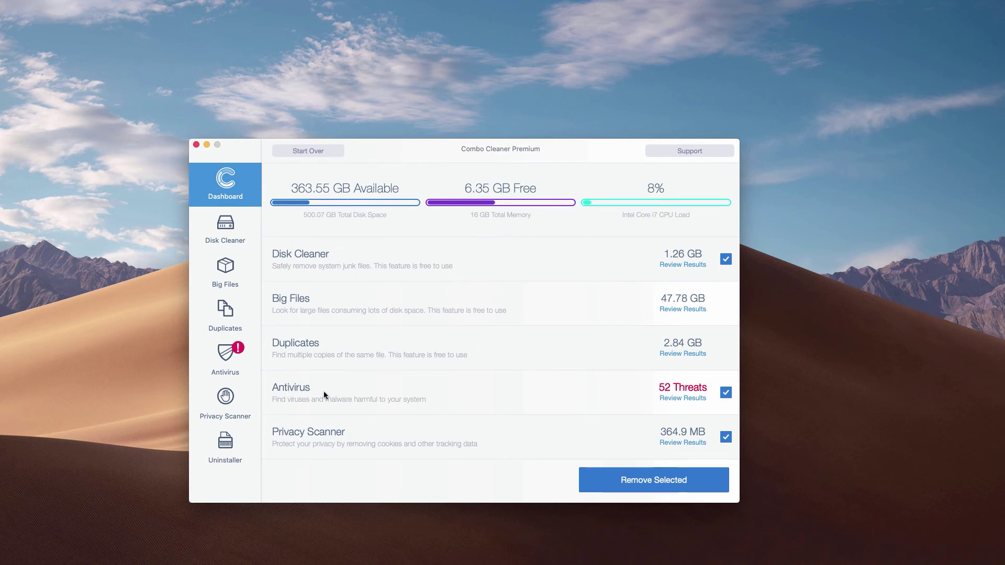
# Step: Review the 52 antivirus threats and reveal Install (10).dmg in Finder
pyautogui.click(687, 399)
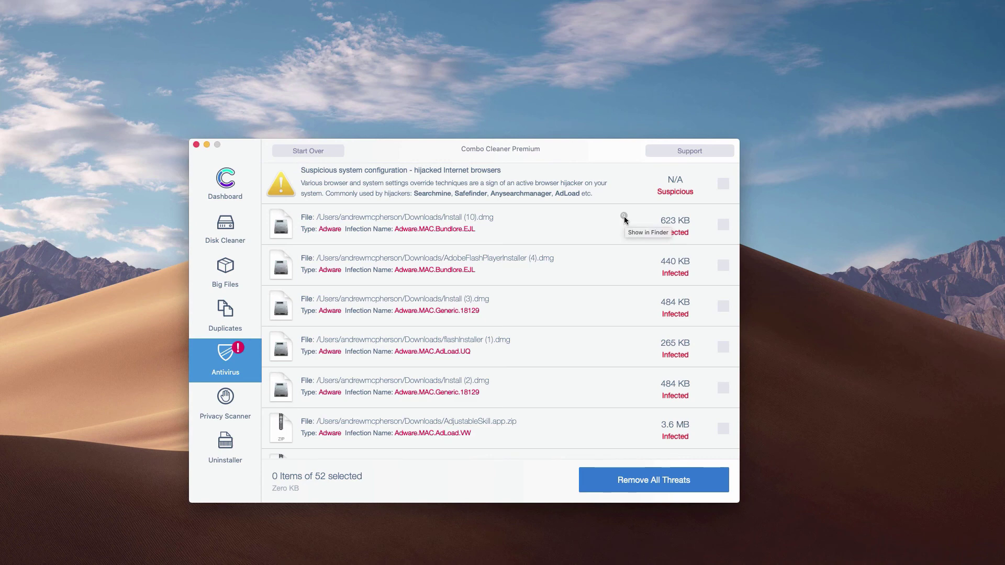
pyautogui.click(624, 216)
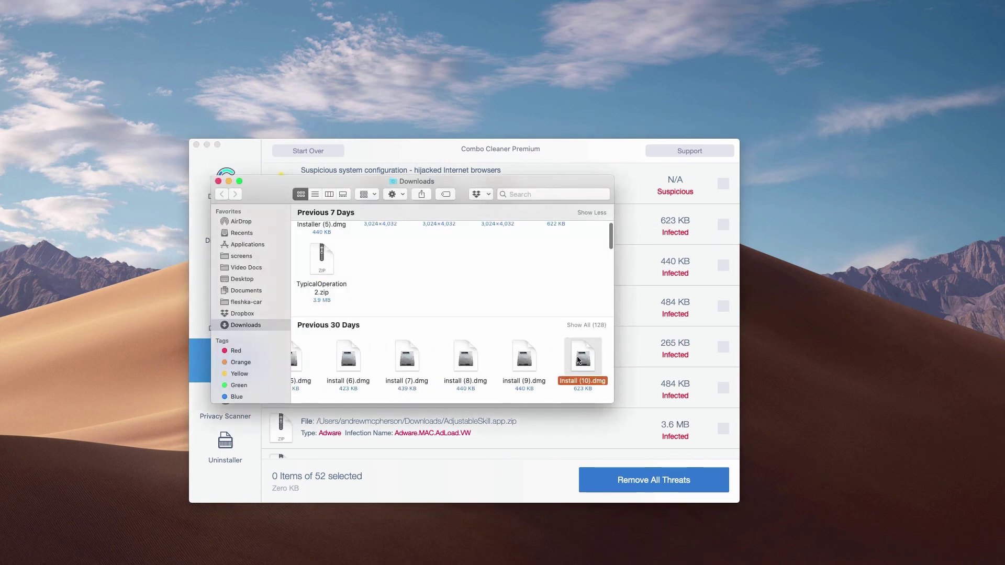
# Step: Trash Install (10).dmg from Downloads and close the Finder window
pyautogui.rightClick(577, 360)
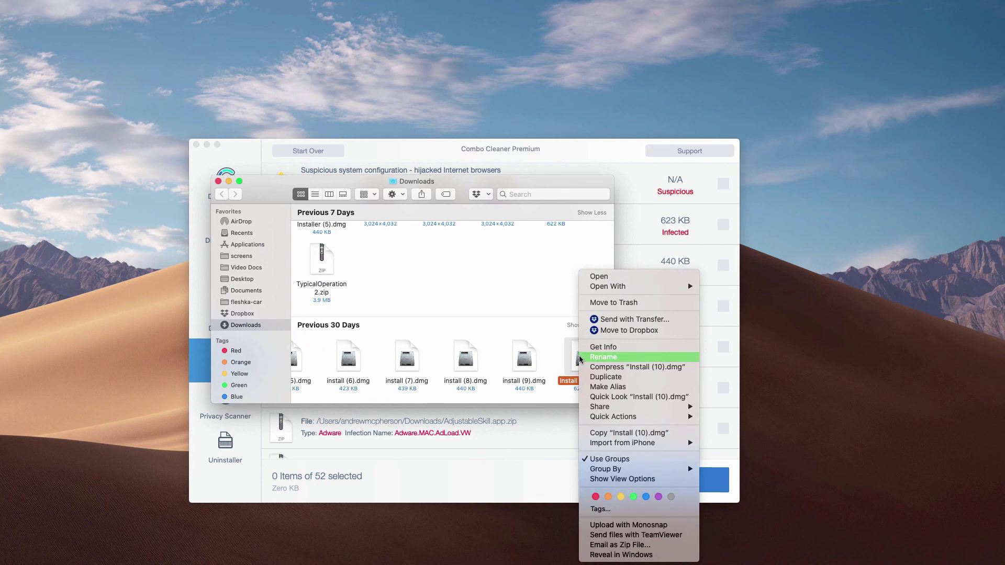
pyautogui.click(609, 303)
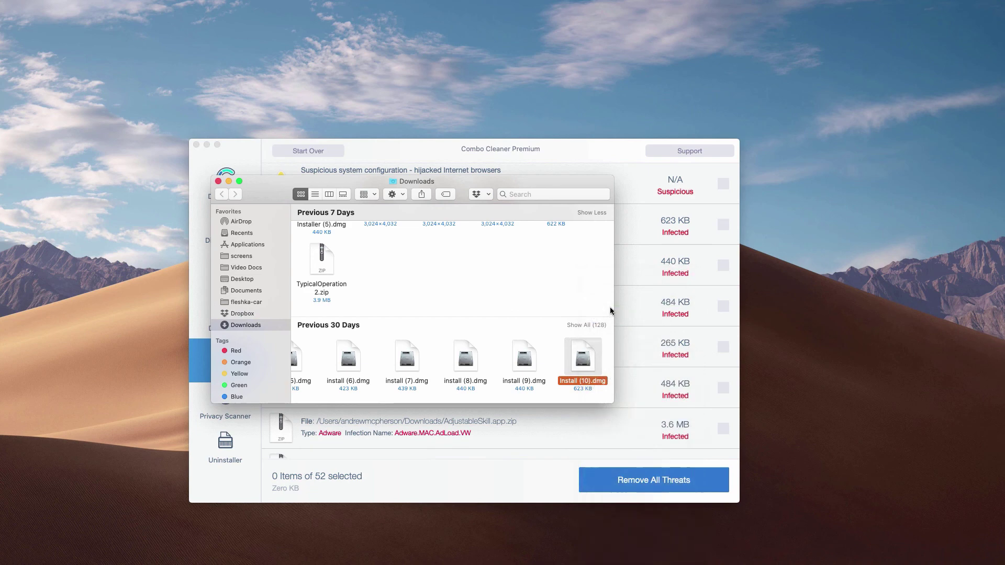
pyautogui.click(218, 182)
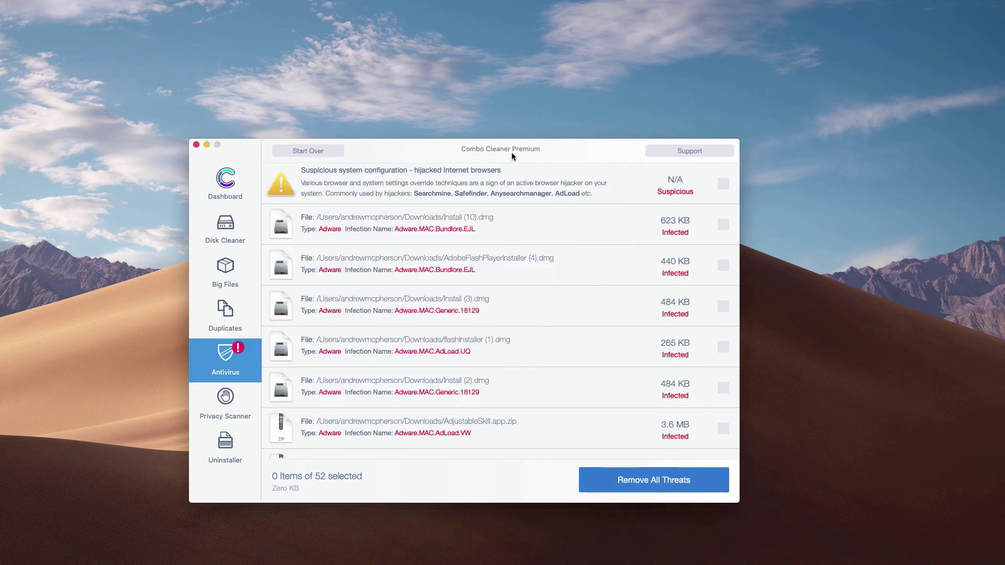
pyautogui.moveTo(548, 156); pyautogui.dragTo(548, 157)
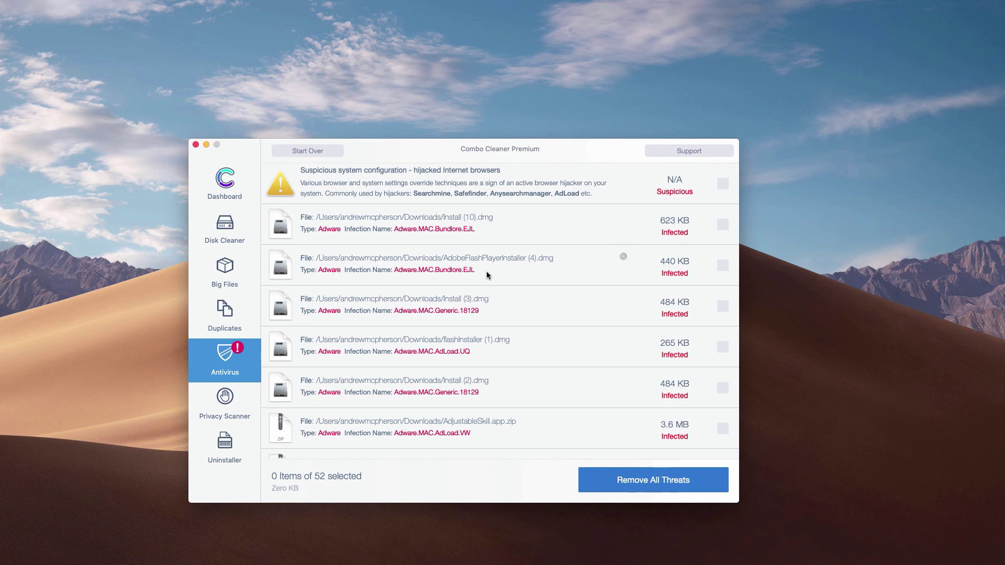